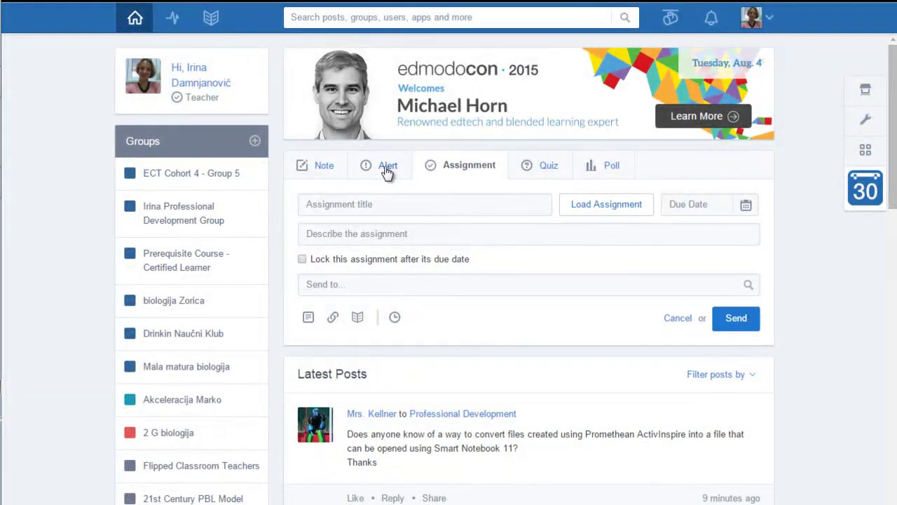
- Start a new assignment titled "flip" with the description "vjna;kldn"
{"action": "left_click", "coordinate": [389, 174]}
{"action": "left_click", "coordinate": [454, 171]}
{"action": "left_click", "coordinate": [412, 209]}
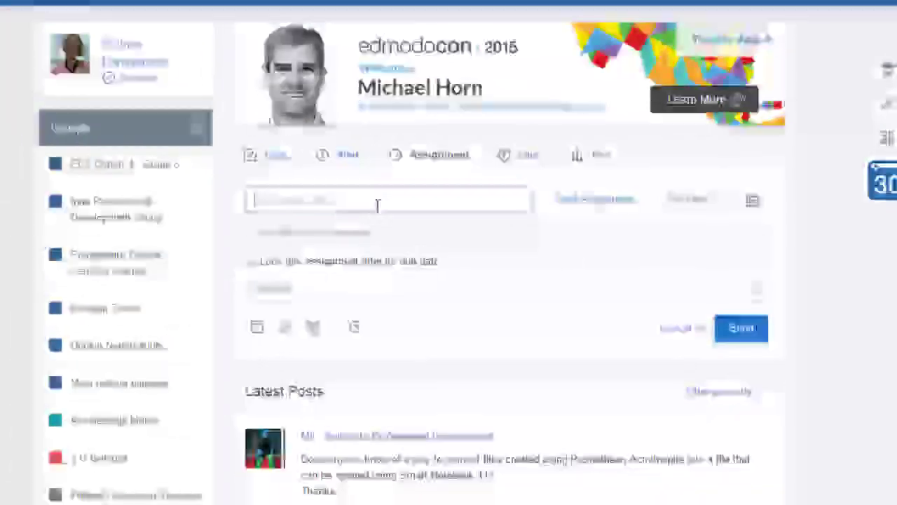
{"action": "type", "text": "flip"}
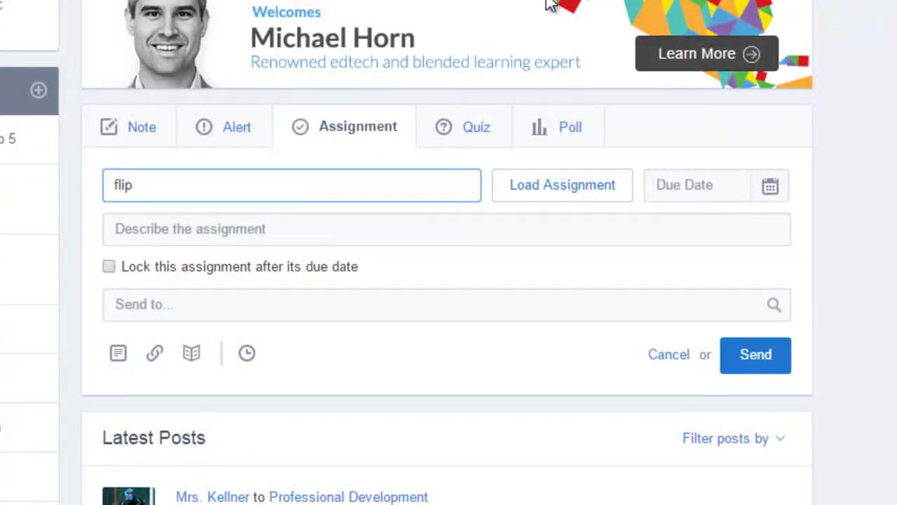
{"action": "left_click", "coordinate": [182, 231]}
{"action": "type", "text": "vjna;kldn"}
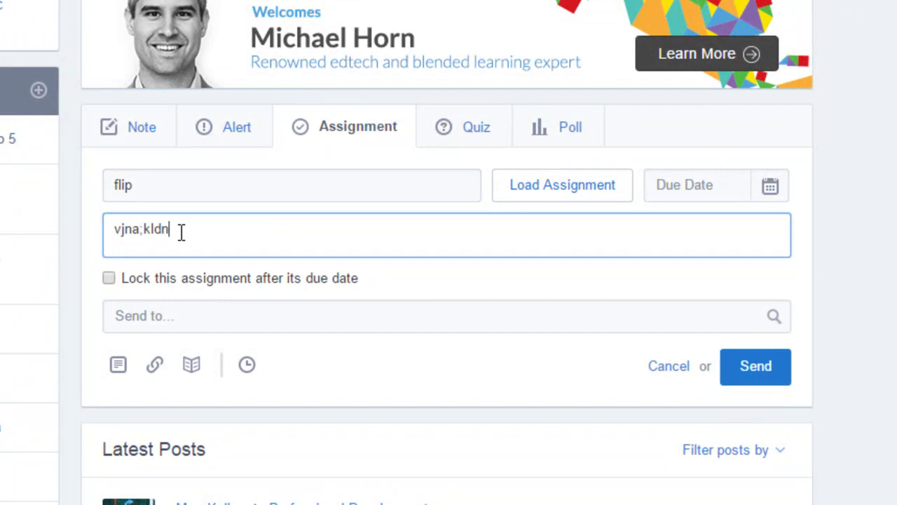
- Address the assignment to the group 5 biologija and set its due date to 06/30/2015
{"action": "left_click", "coordinate": [218, 319]}
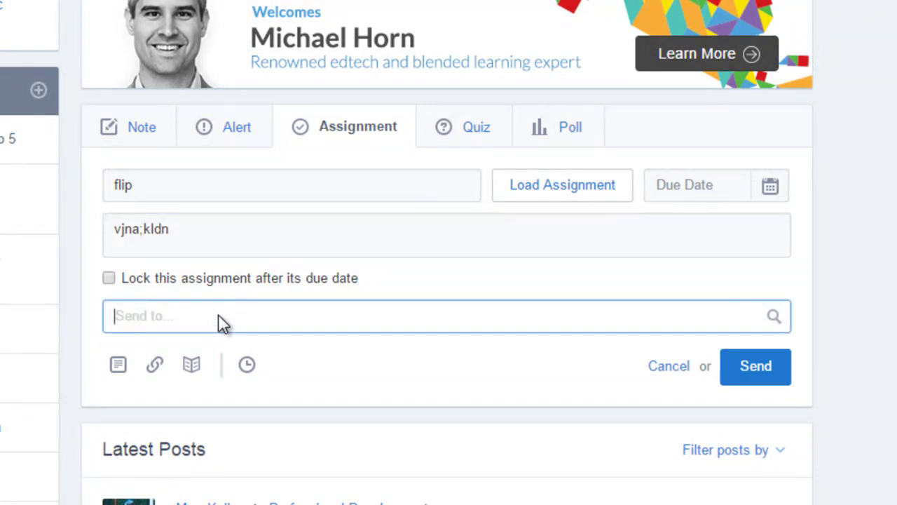
{"action": "type", "text": "5"}
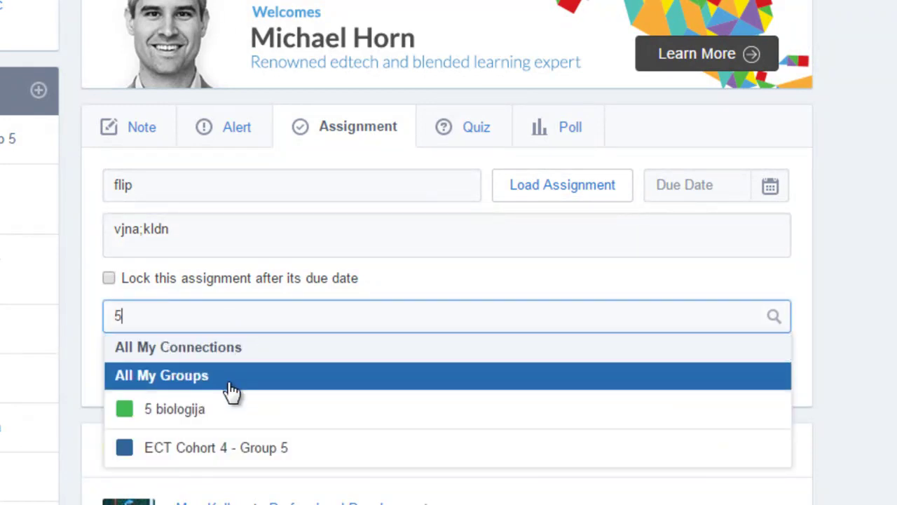
{"action": "left_click", "coordinate": [234, 410]}
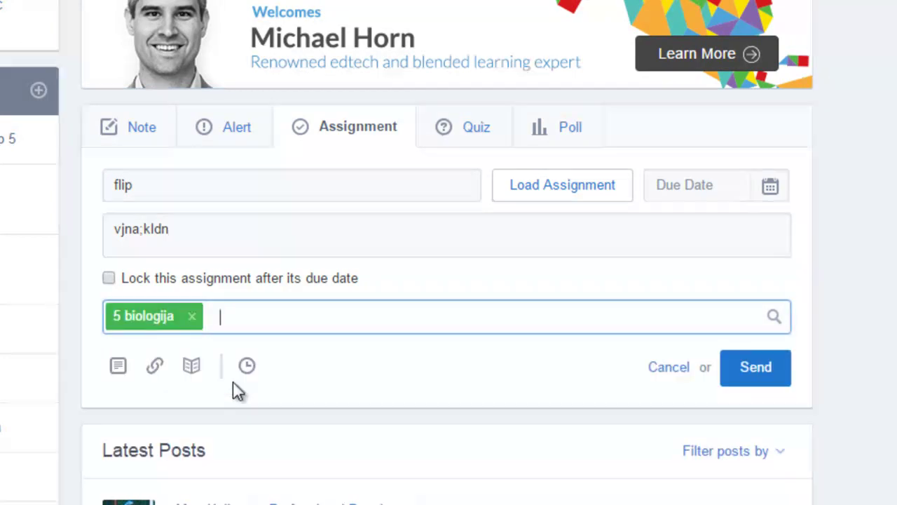
{"action": "left_click", "coordinate": [770, 187]}
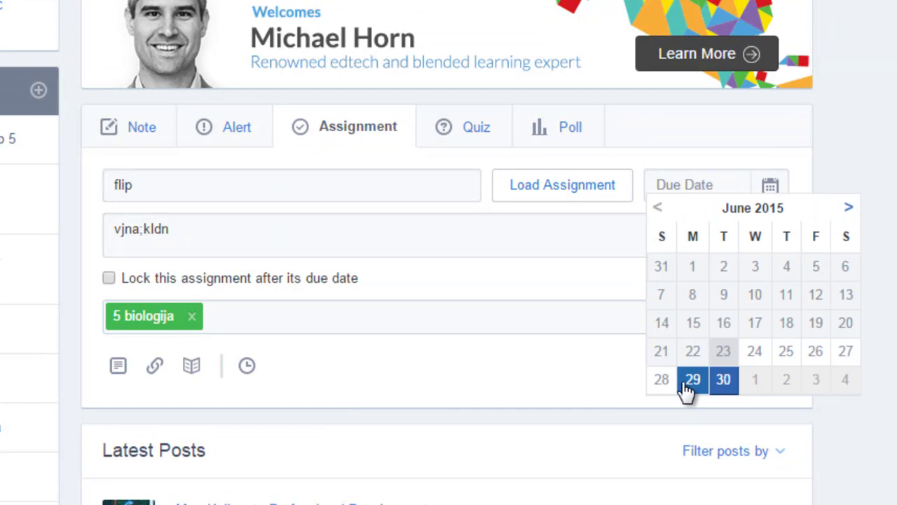
{"action": "left_click", "coordinate": [724, 382]}
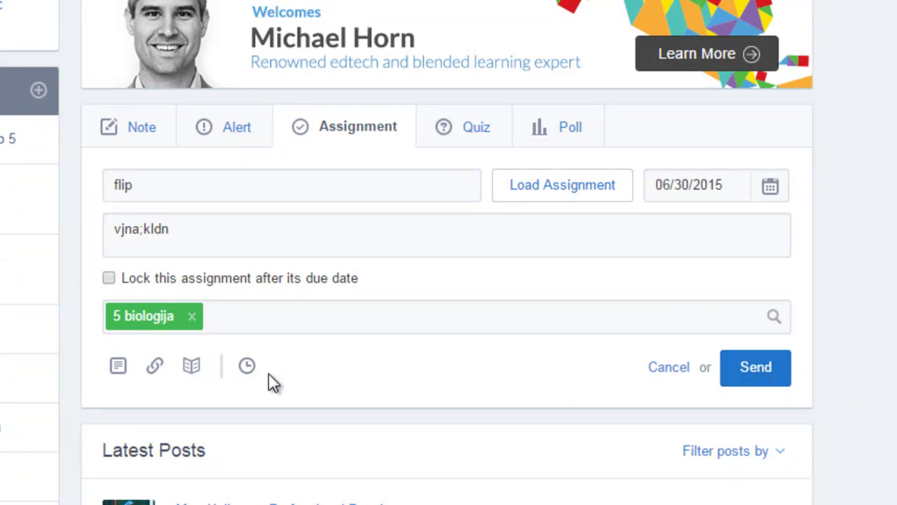
- Schedule the assignment to be posted on 06/25/2015 at 7:00 AM
{"action": "left_click", "coordinate": [248, 368]}
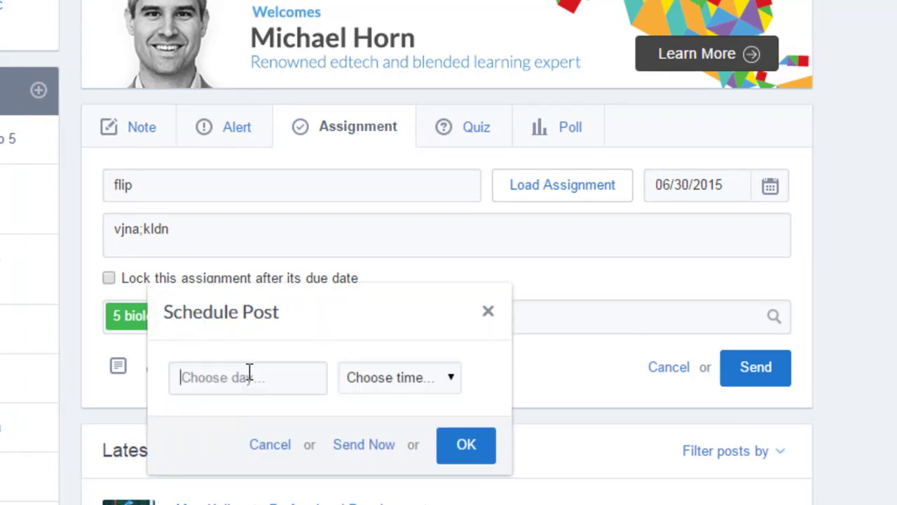
{"action": "left_click", "coordinate": [227, 379]}
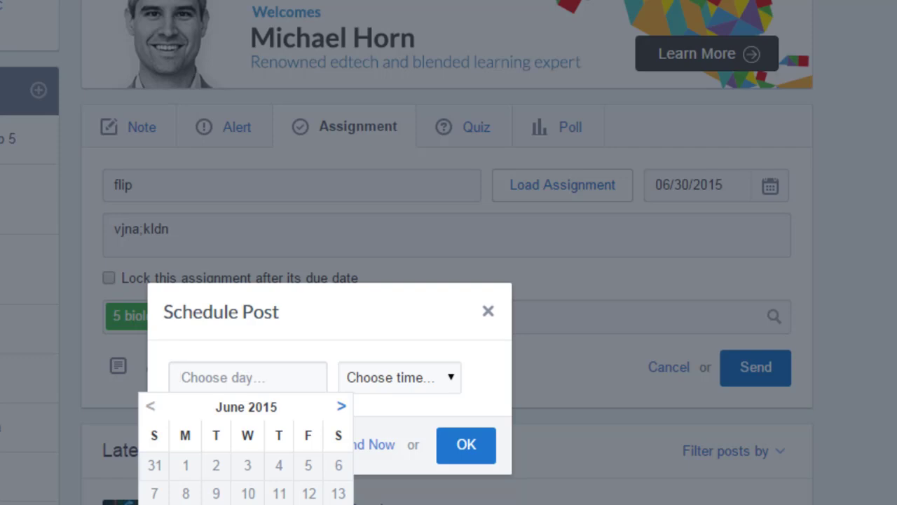
{"action": "left_click", "coordinate": [279, 504]}
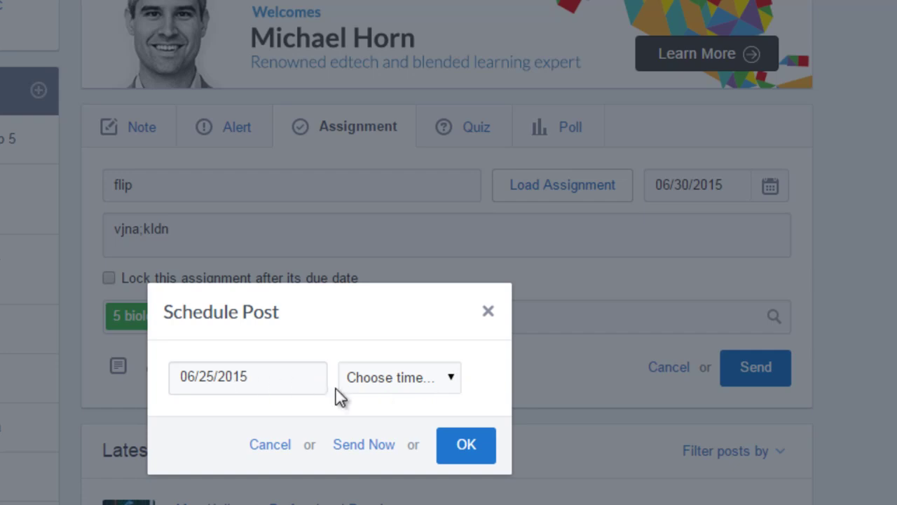
{"action": "left_click", "coordinate": [413, 380]}
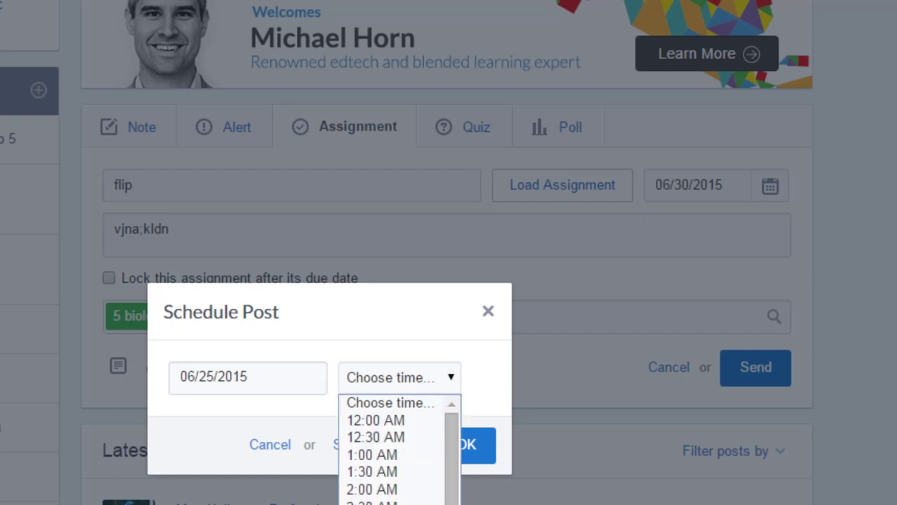
{"action": "scroll", "coordinate": [392, 448], "scroll_direction": "down", "scroll_amount": 3}
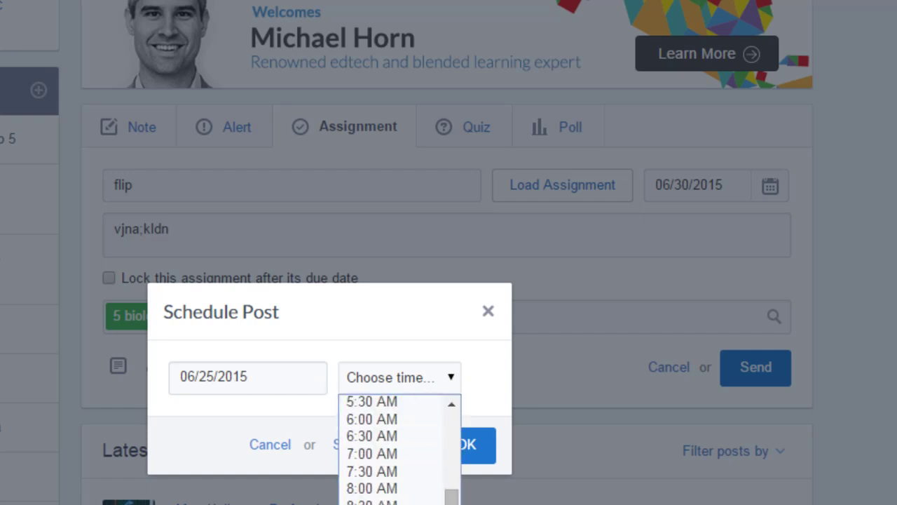
{"action": "left_click", "coordinate": [370, 453]}
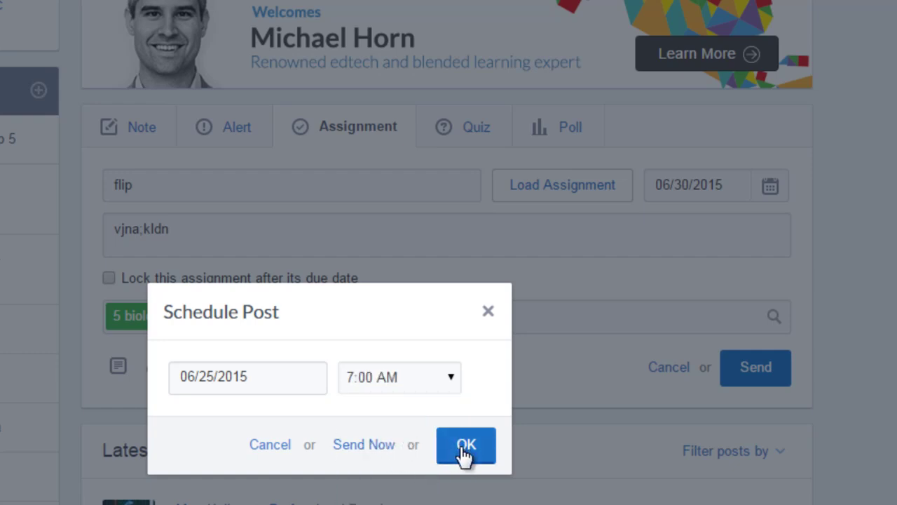
{"action": "left_click", "coordinate": [457, 448]}
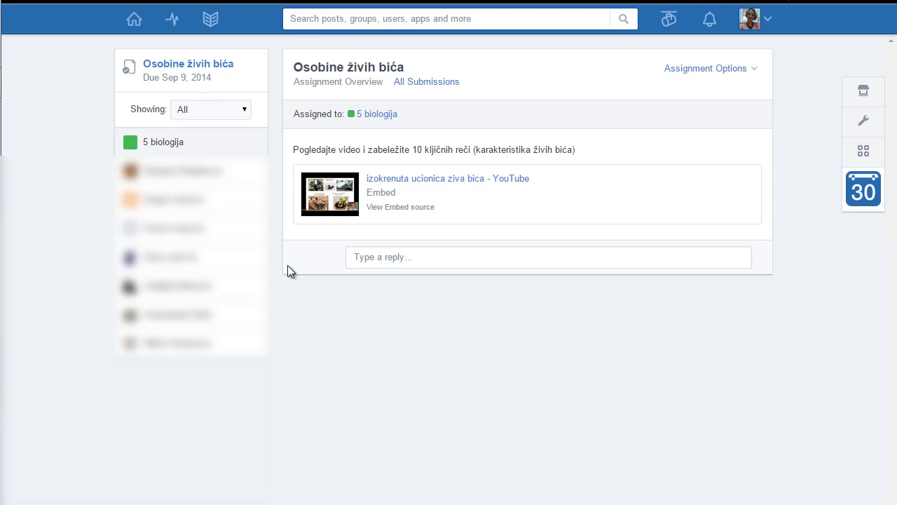
- Open the second student's submission for Osobine živih bića and grade it 50 out of 100
{"action": "left_click", "coordinate": [187, 203]}
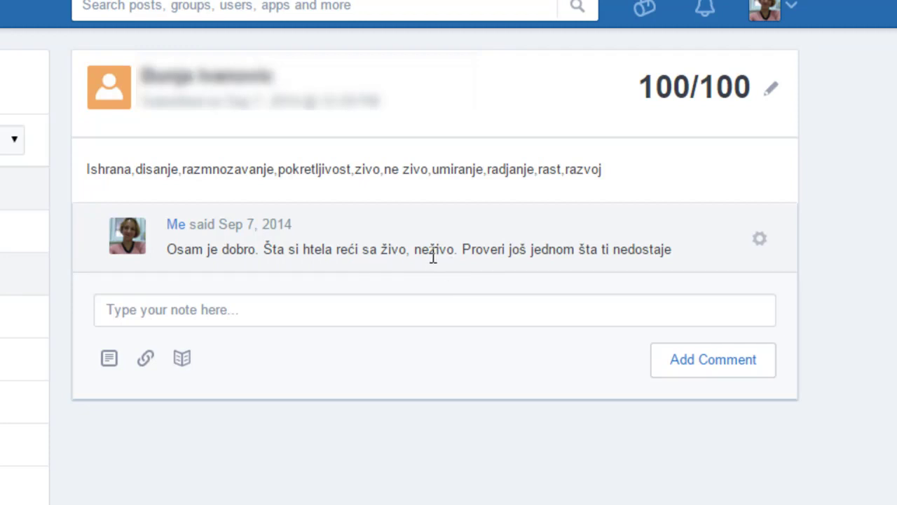
{"action": "left_click", "coordinate": [771, 95]}
{"action": "left_click_drag", "start_coordinate": [576, 89], "coordinate": [611, 89]}
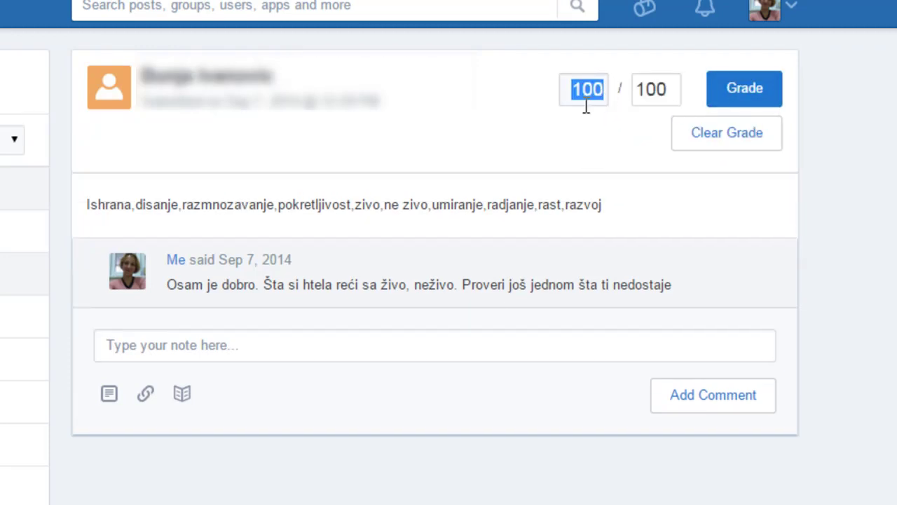
{"action": "type", "text": "50"}
{"action": "key", "text": "Return"}
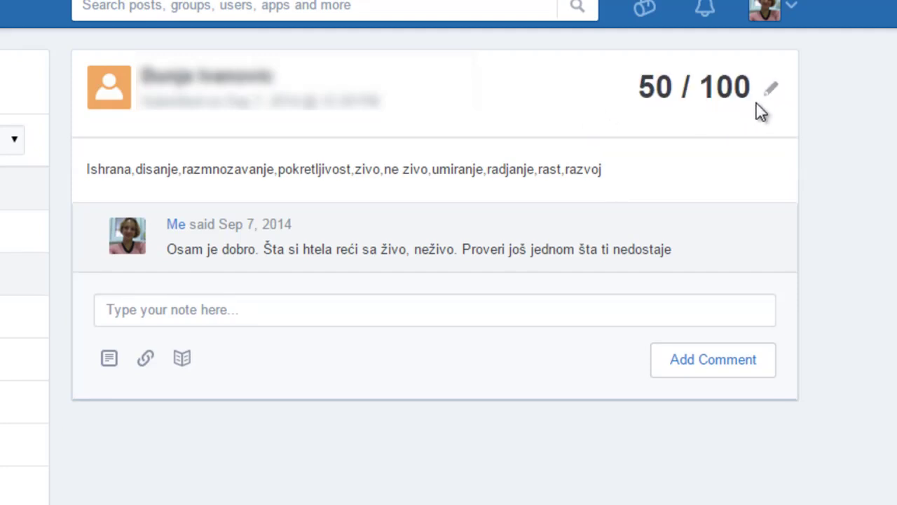
- Change the score of this submission to 100 and save the grade
{"action": "left_click", "coordinate": [773, 96]}
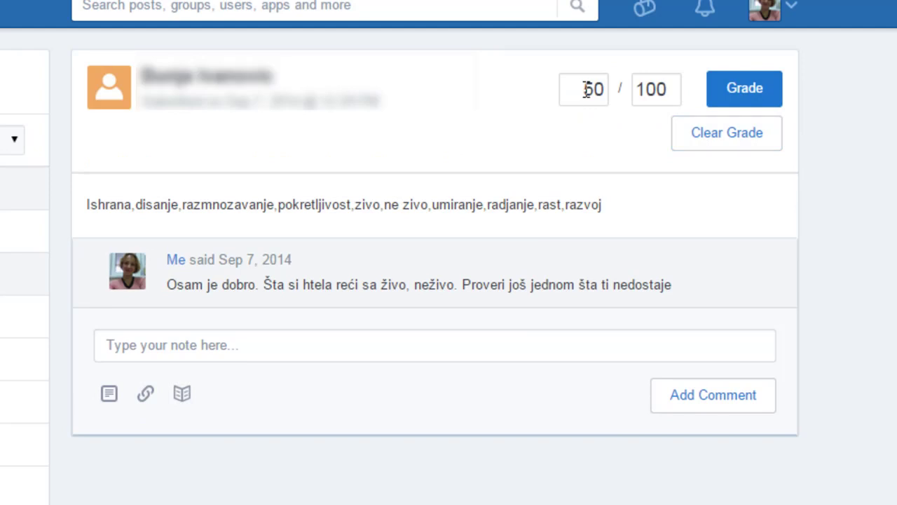
{"action": "left_click_drag", "start_coordinate": [584, 94], "coordinate": [612, 100]}
{"action": "type", "text": "100"}
{"action": "left_click", "coordinate": [736, 104]}
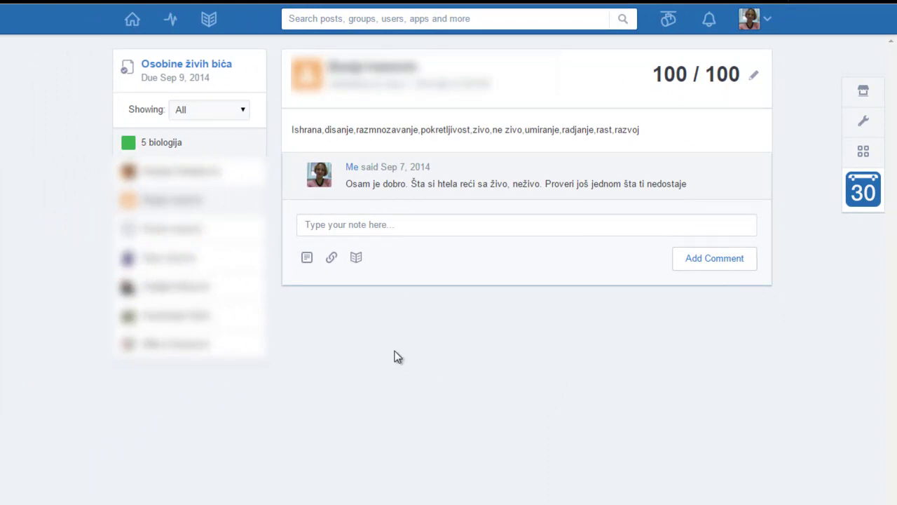
- Open the sixth student's submission and compare its original version with the latest revision
{"action": "left_click", "coordinate": [180, 289]}
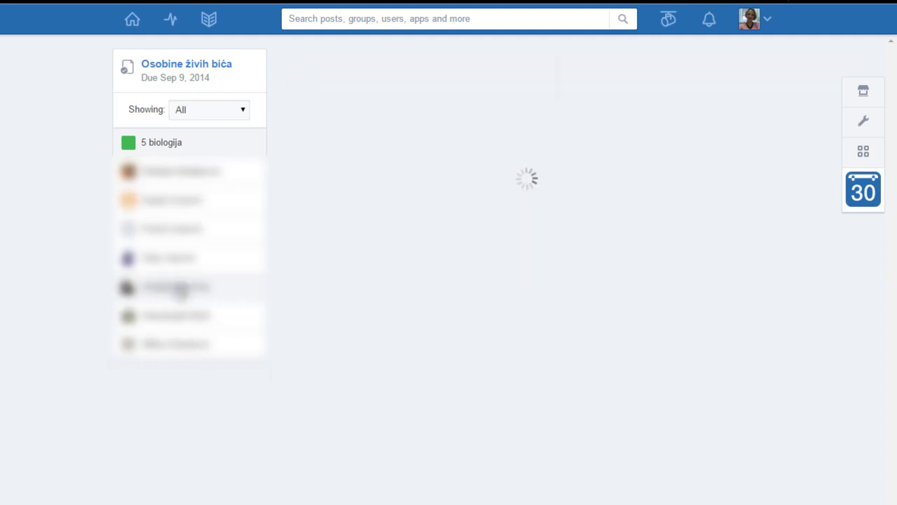
{"action": "left_click", "coordinate": [188, 319]}
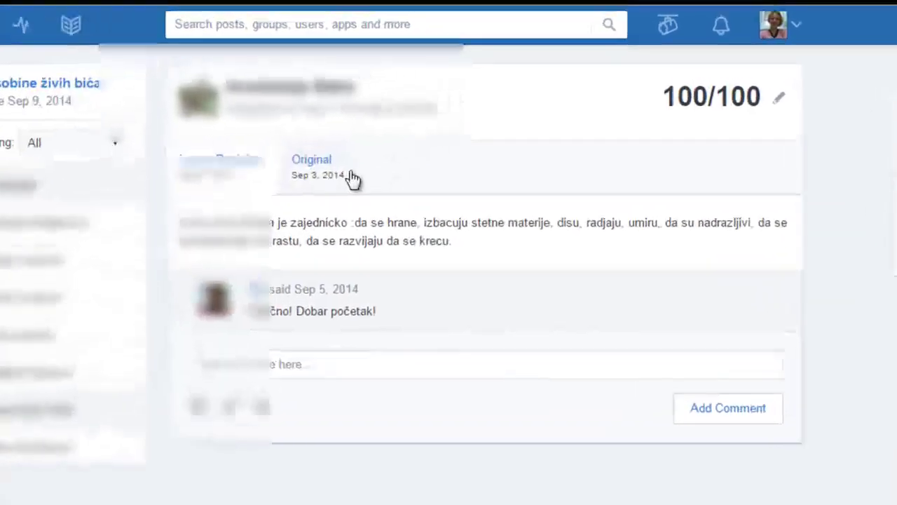
{"action": "left_click", "coordinate": [417, 133]}
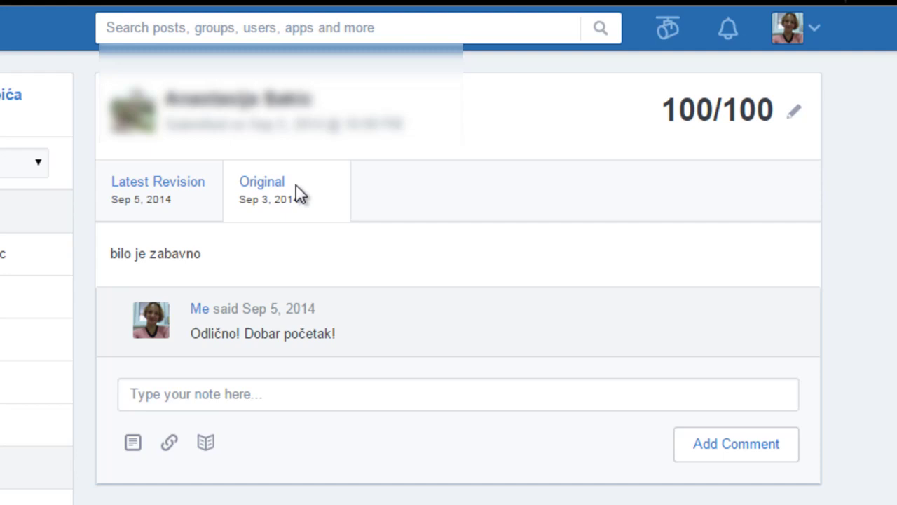
{"action": "left_click", "coordinate": [171, 187]}
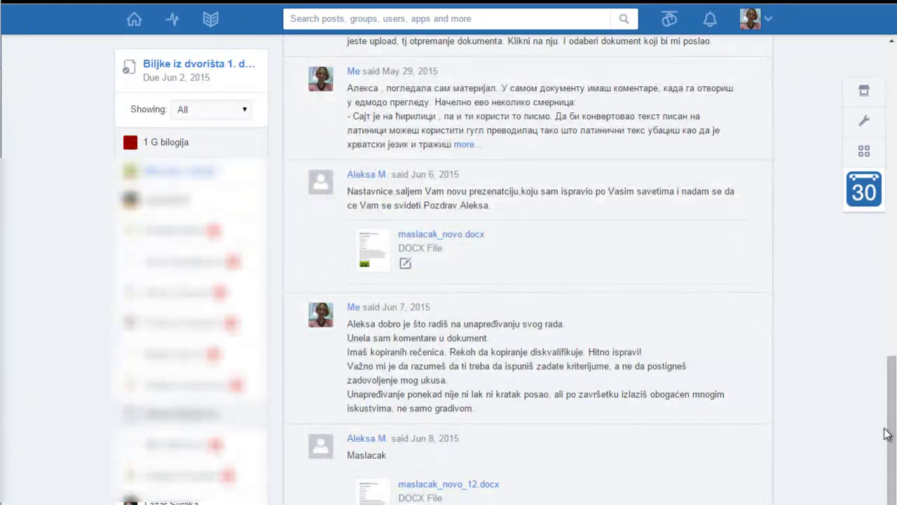
- Add a point comment reading "dfgsg" beside the MASLACAK (TARAXACUM) heading of the student's document
{"action": "left_click_drag", "start_coordinate": [893, 435], "coordinate": [892, 105]}
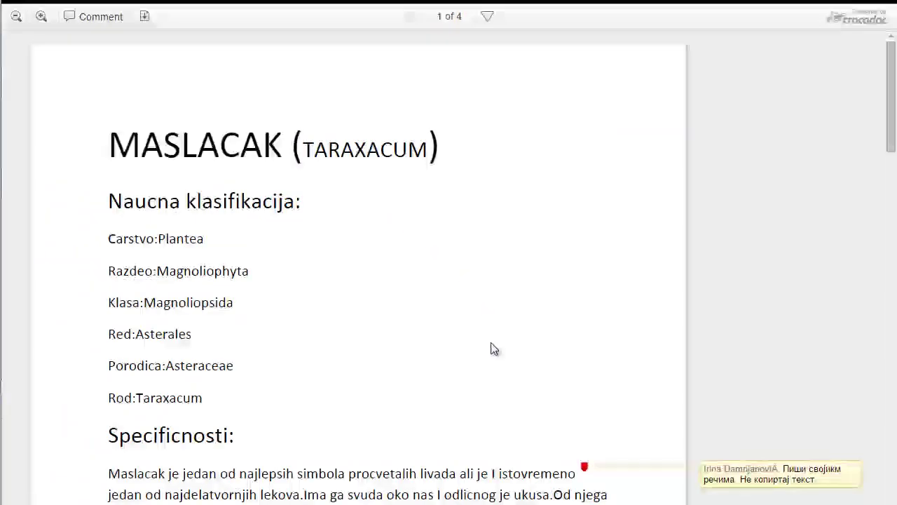
{"action": "left_click", "coordinate": [94, 18]}
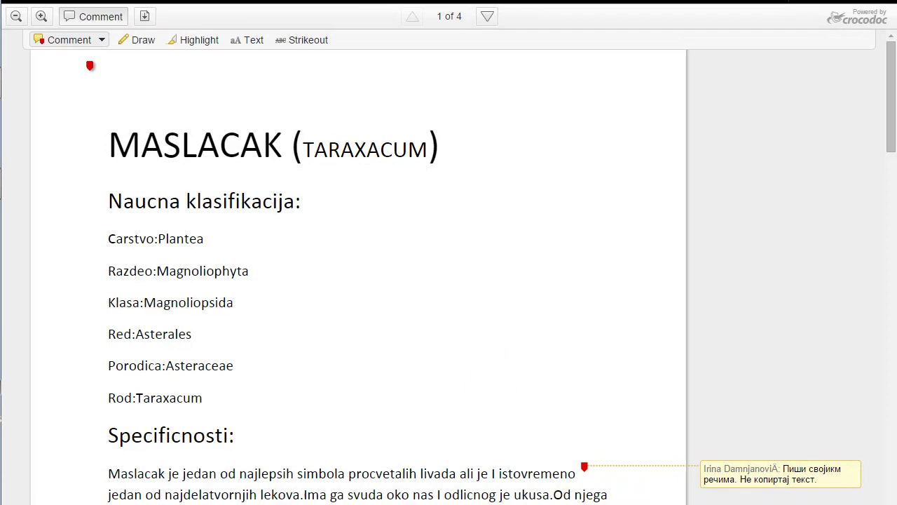
{"action": "left_click", "coordinate": [101, 40]}
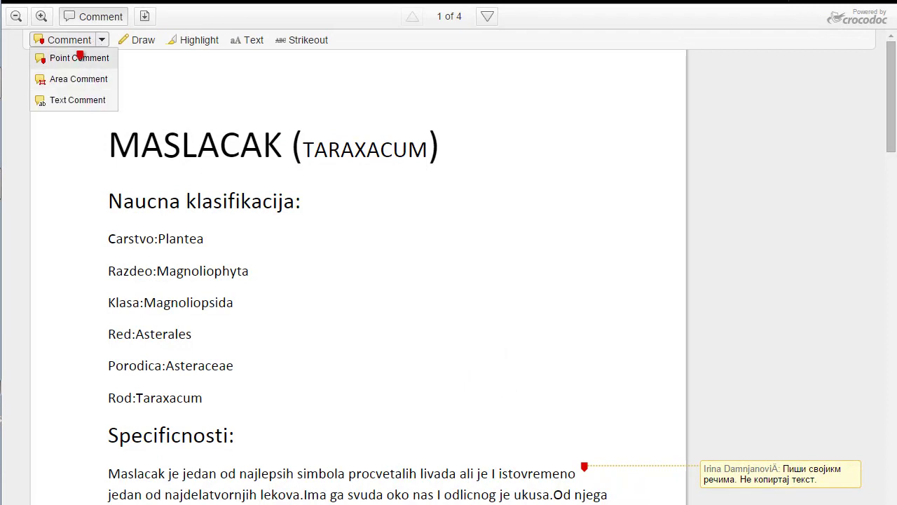
{"action": "left_click", "coordinate": [79, 57]}
{"action": "left_click", "coordinate": [453, 151]}
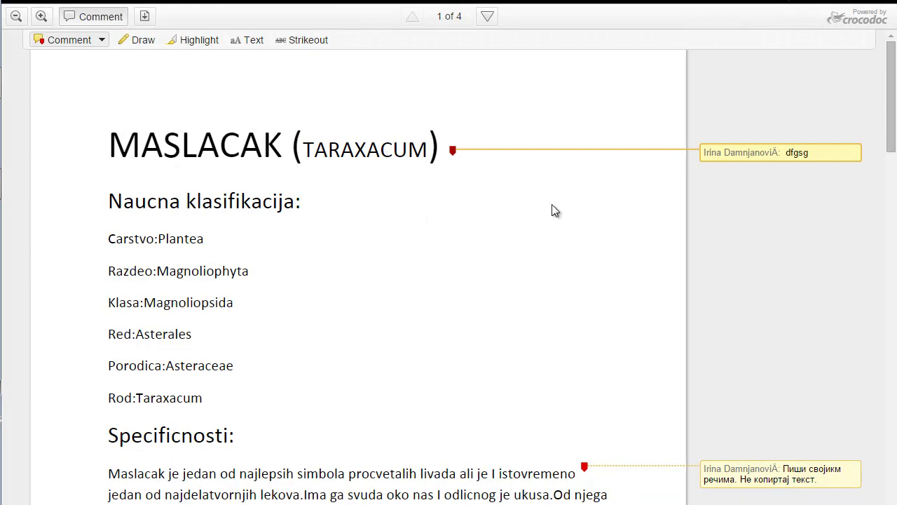
- Delete the "dfgsg" comment beside the document's main heading
{"action": "mouse_move", "coordinate": [661, 194]}
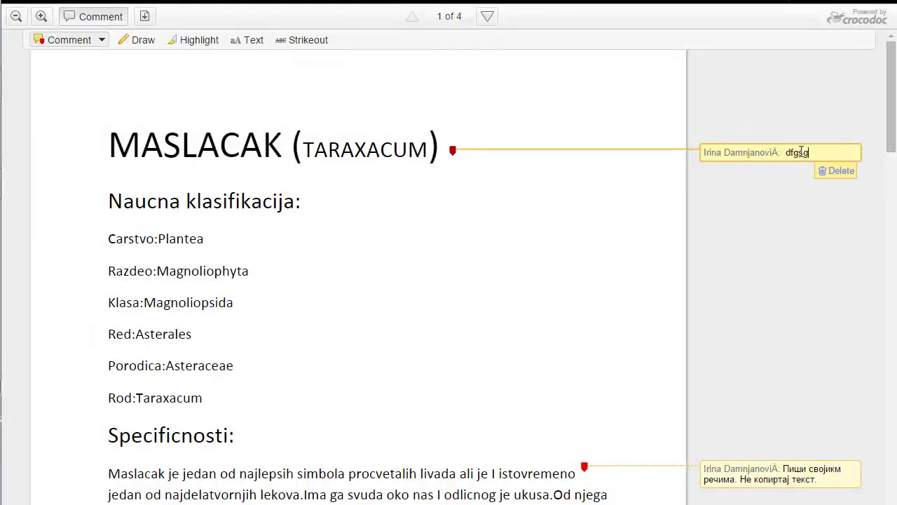
{"action": "left_click", "coordinate": [833, 175]}
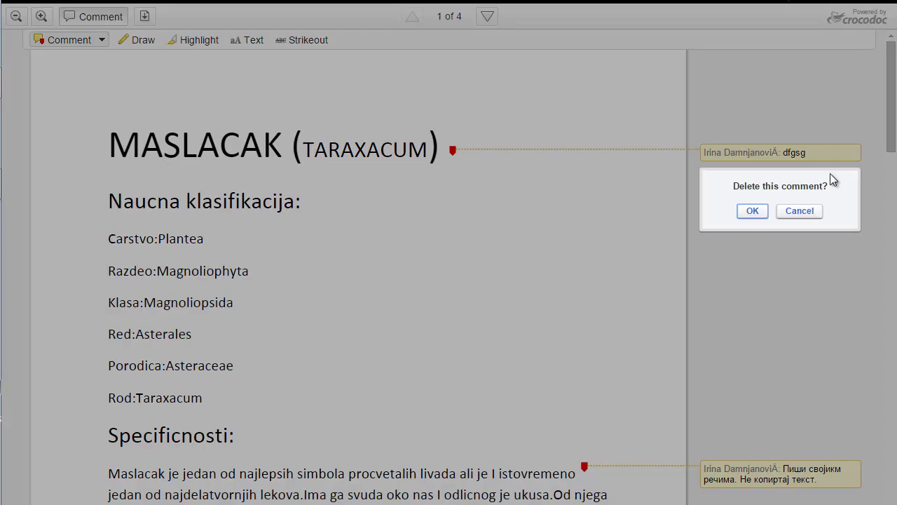
{"action": "left_click", "coordinate": [750, 211]}
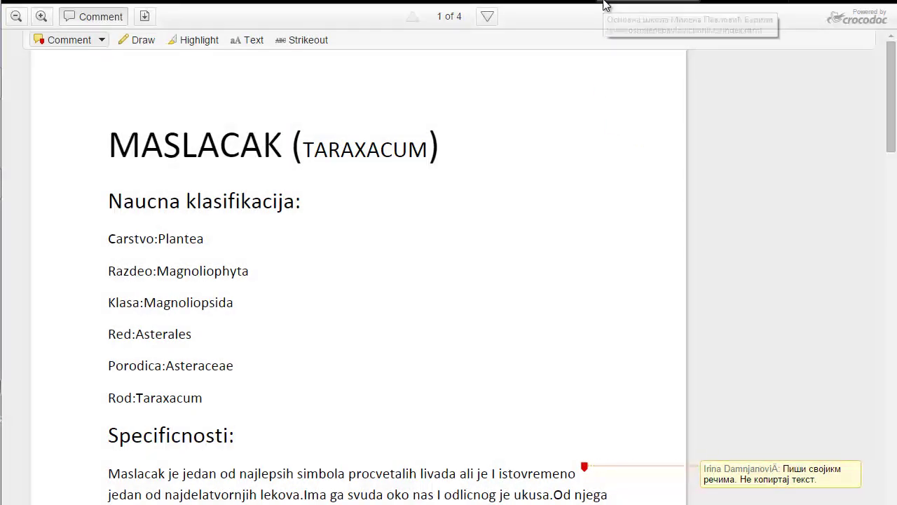